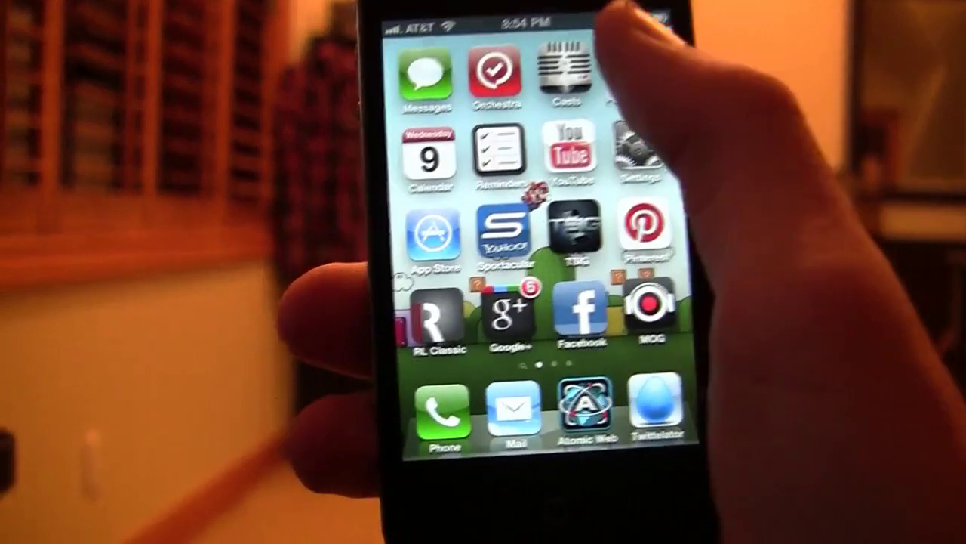
- Open the iPhone's Camera from the Photography folder and start capturing a panorama from the camera options
left_click(625, 51)
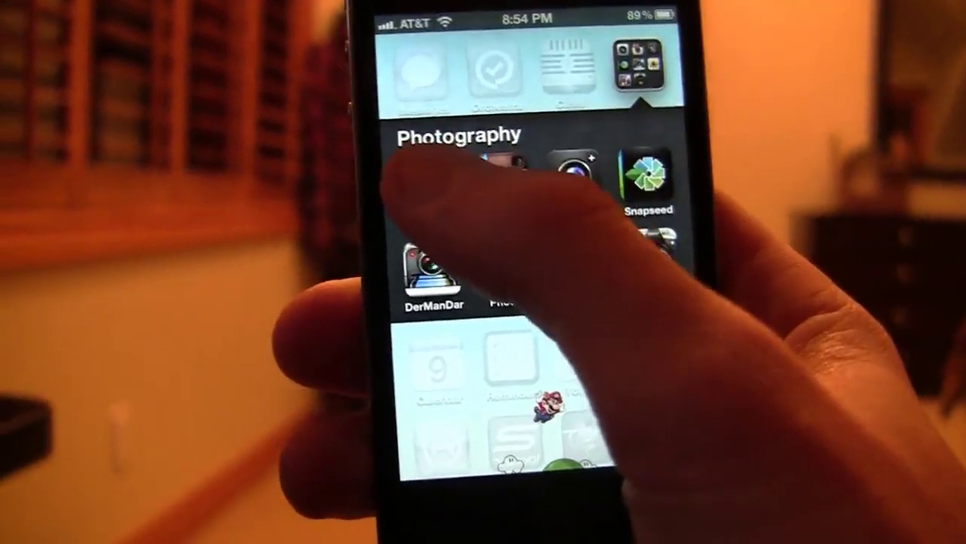
left_click(411, 173)
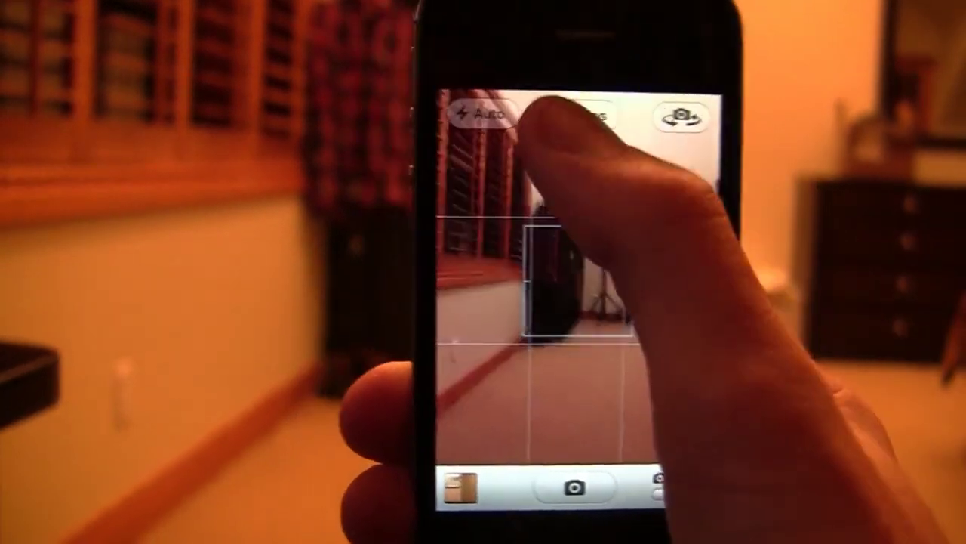
left_click(559, 112)
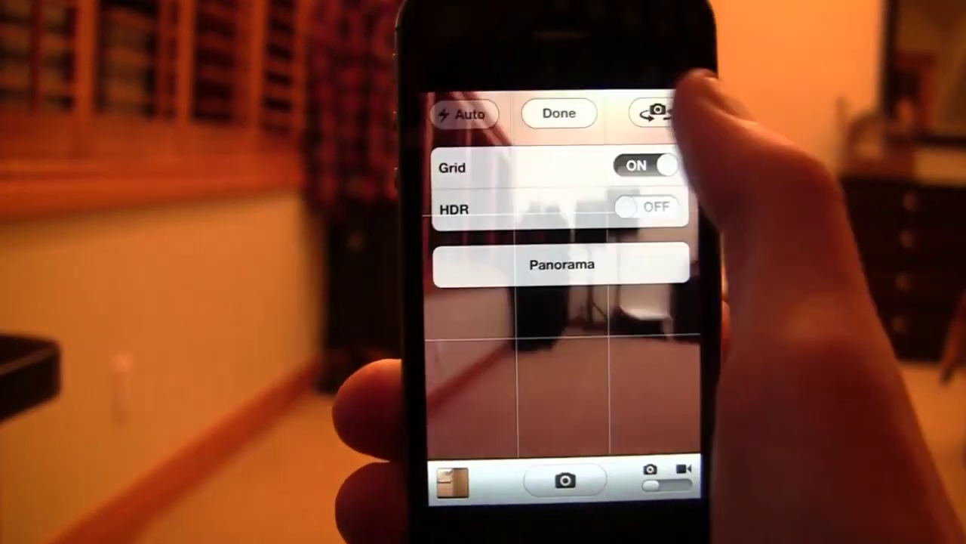
left_click(564, 263)
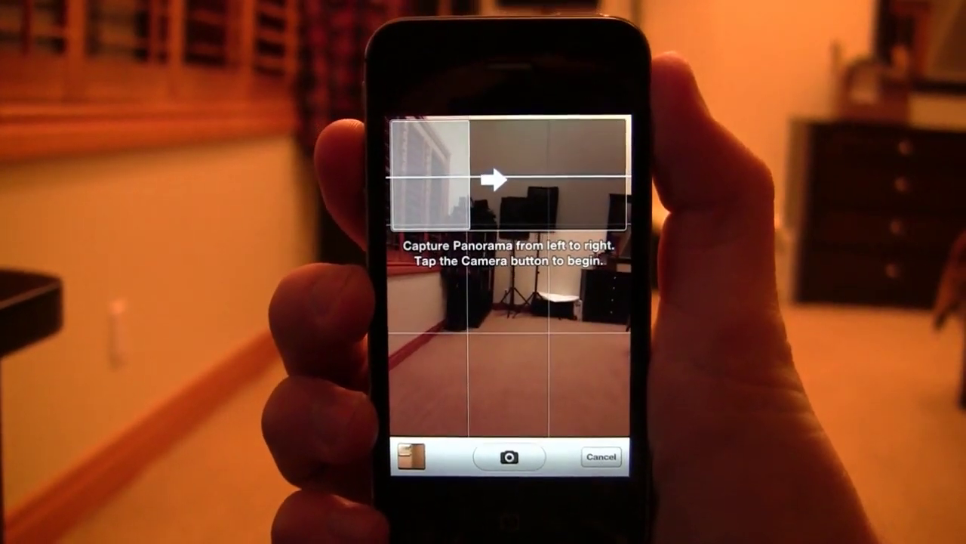
left_click(511, 448)
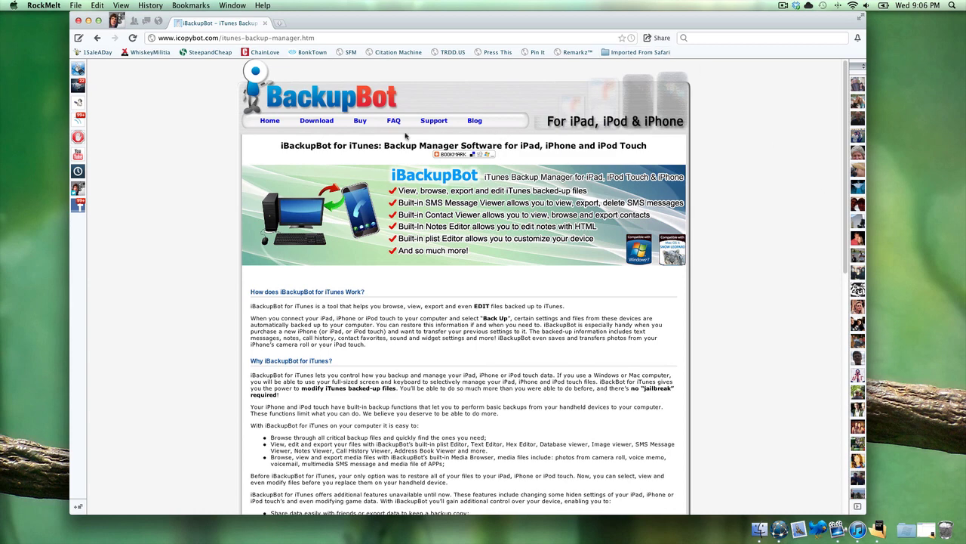
- Open the iBackupBot site's download page and locate the iBackupBot entries for Mac and Windows
left_click(316, 121)
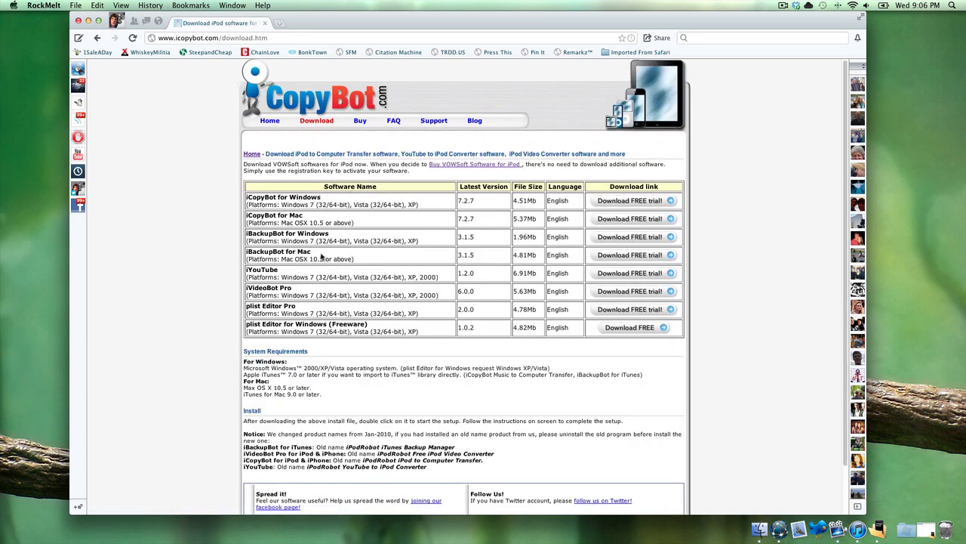
left_click_drag(310, 252, 250, 252)
left_click_drag(329, 233, 247, 234)
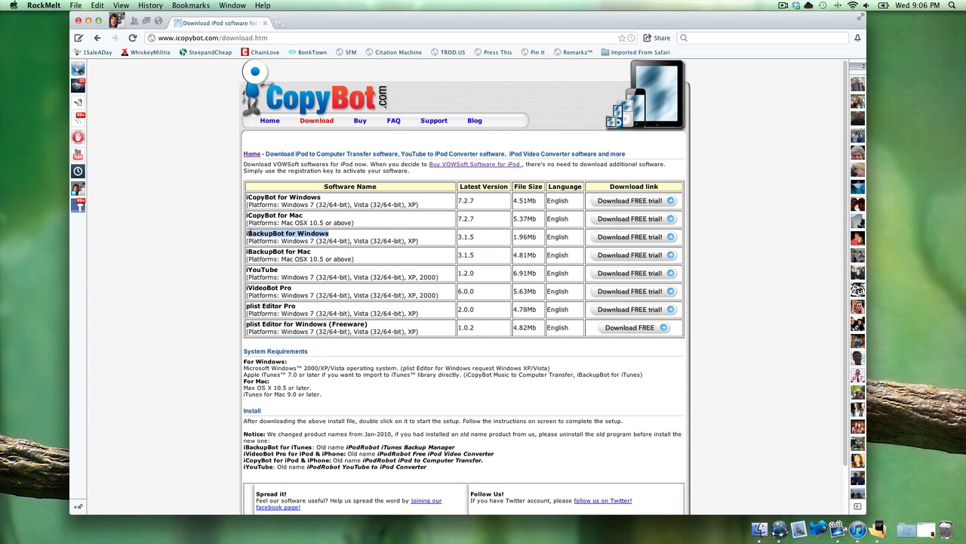
left_click(363, 258)
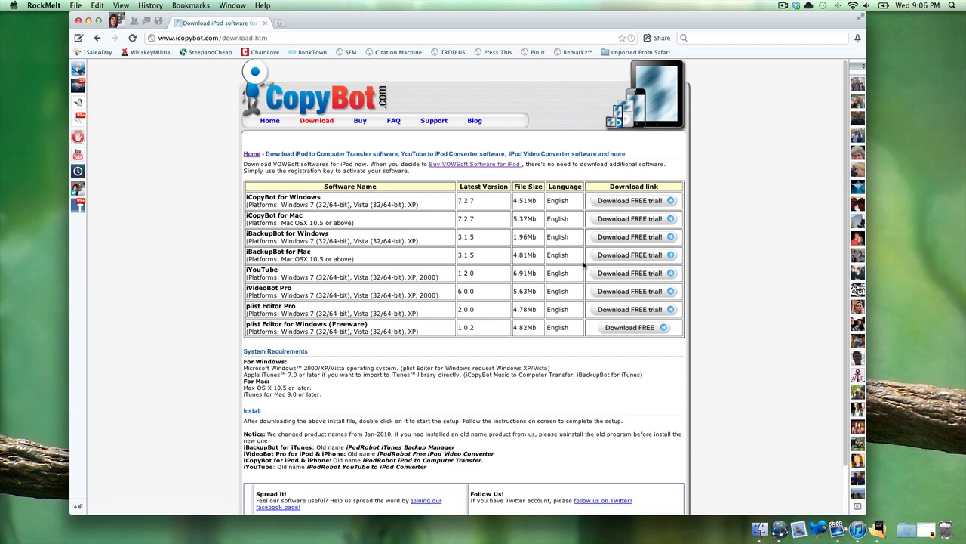
- Switch to iTunes, open the connected iPhone's summary and choose this computer as the backup destination
key("super+h")
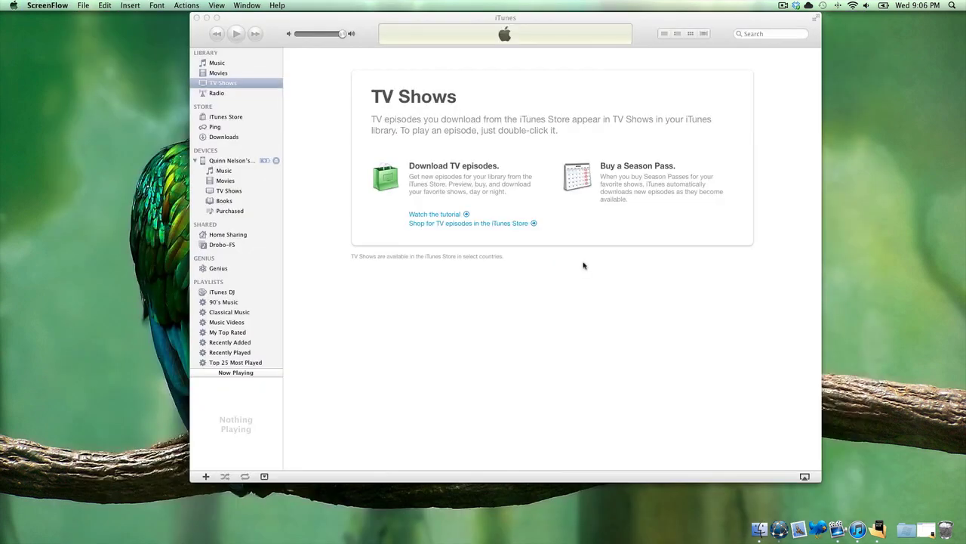
left_click(233, 161)
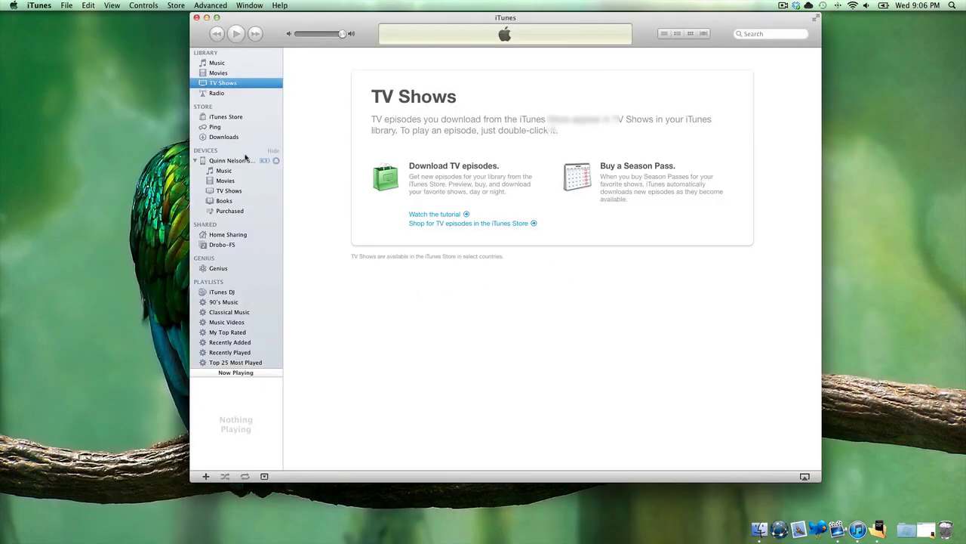
left_click(233, 160)
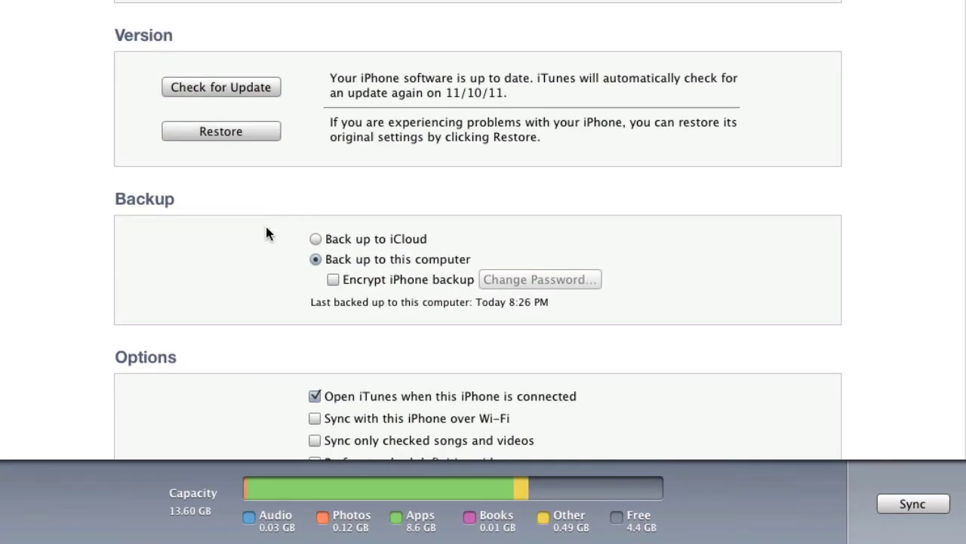
scroll(327, 256, "down", 2)
left_click(316, 200)
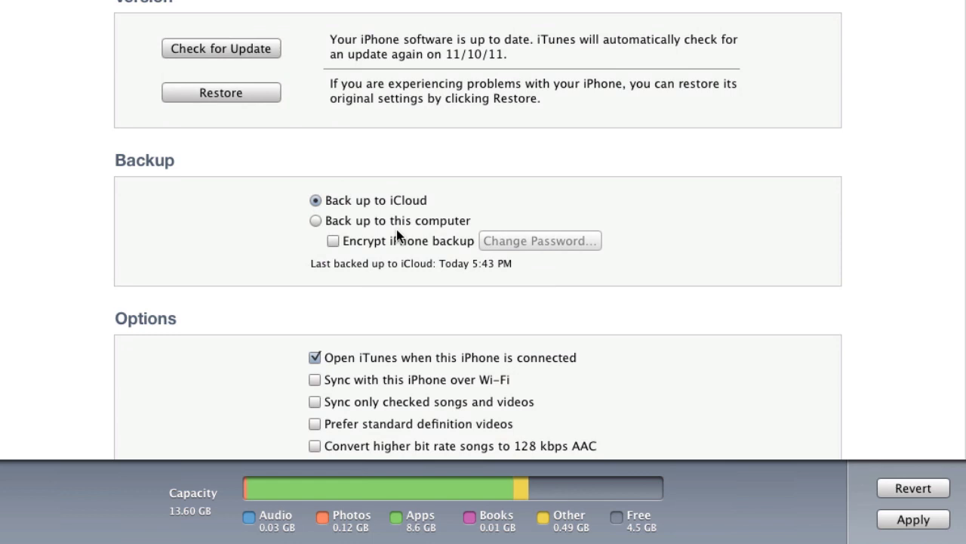
left_click(358, 220)
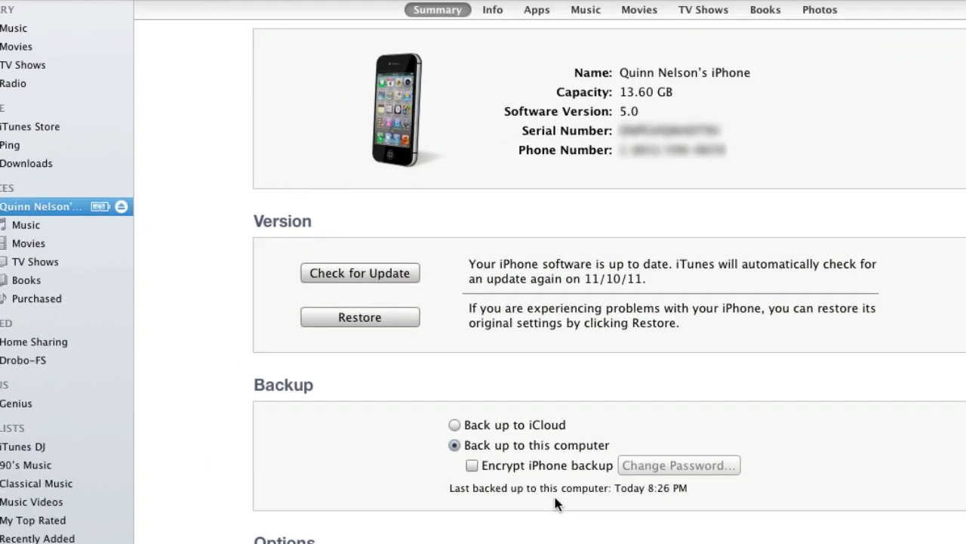
- Turn on encryption for the iPhone backup with a backup password, and stop the backup that starts
left_click(551, 466)
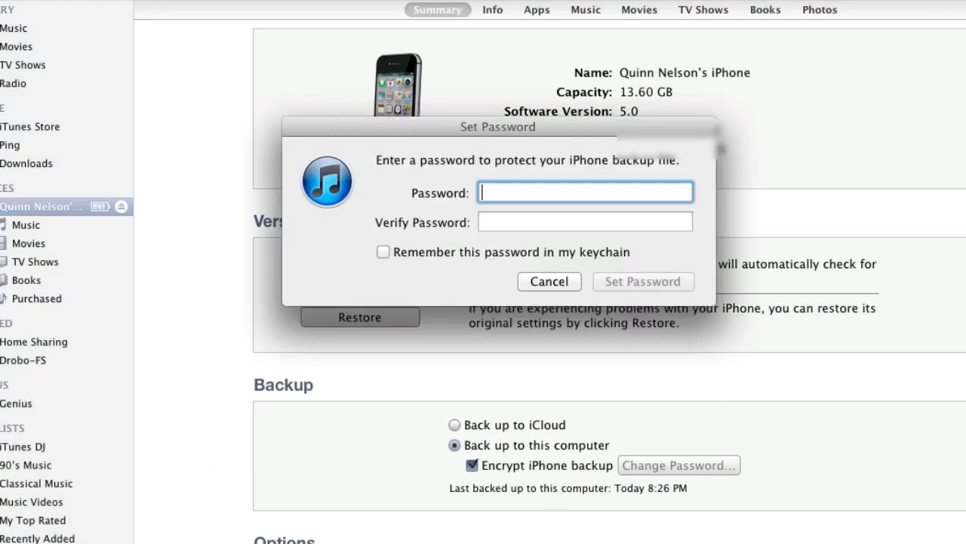
type("a")
key("Tab")
type("a")
key("Return")
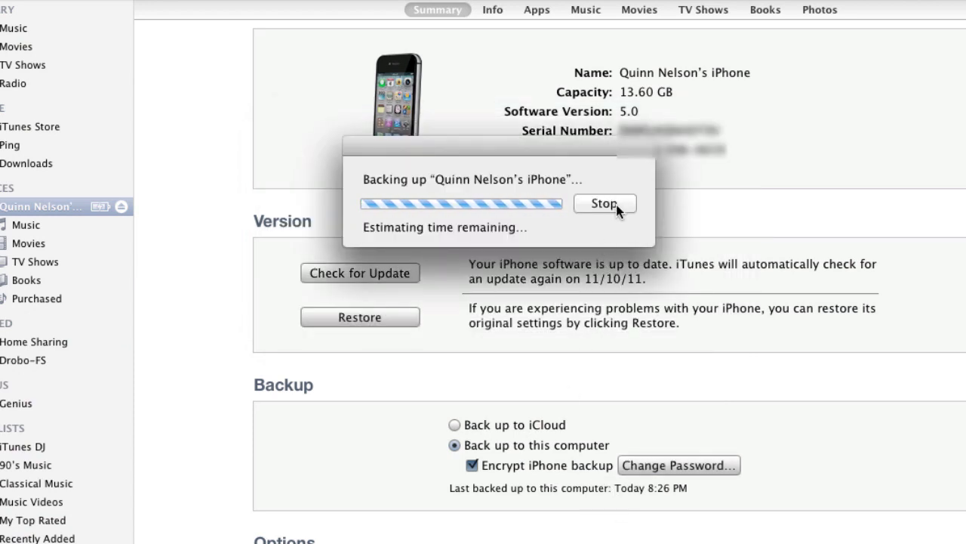
left_click(616, 205)
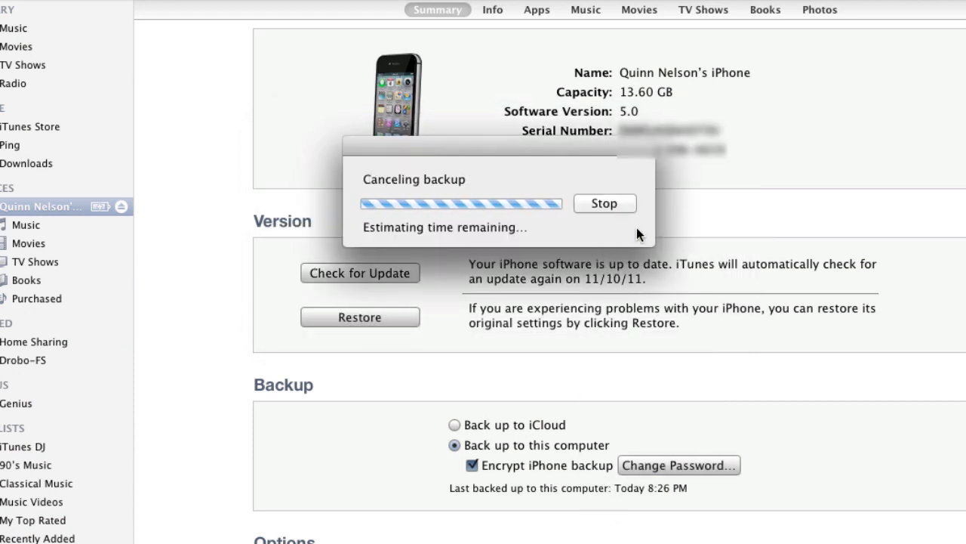
- Turn off encryption for the iPhone backup, entering the backup password to unlock it
left_click(471, 464)
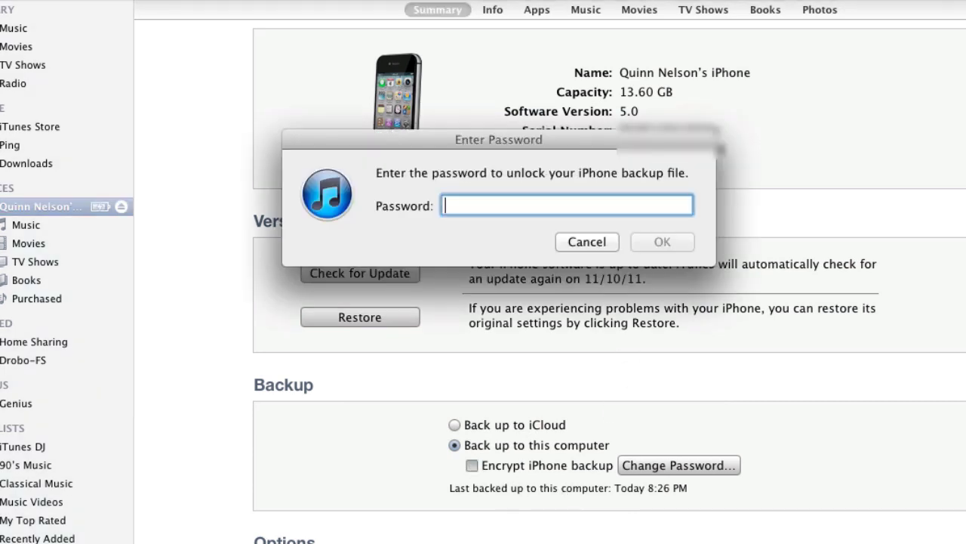
key("Return")
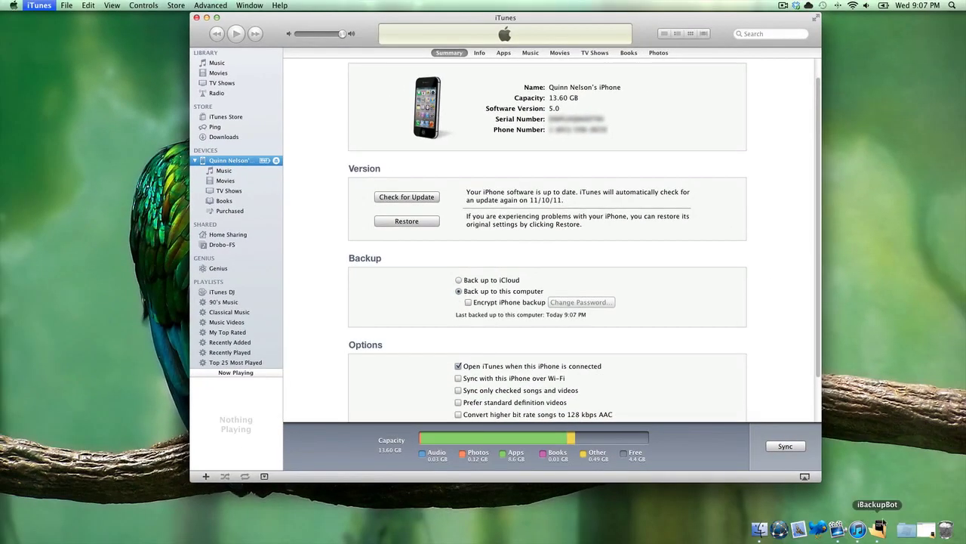
- Switch to iBackupBot, open the iPhone's backup and sort its system files by path
key("super+h")
left_click(878, 529)
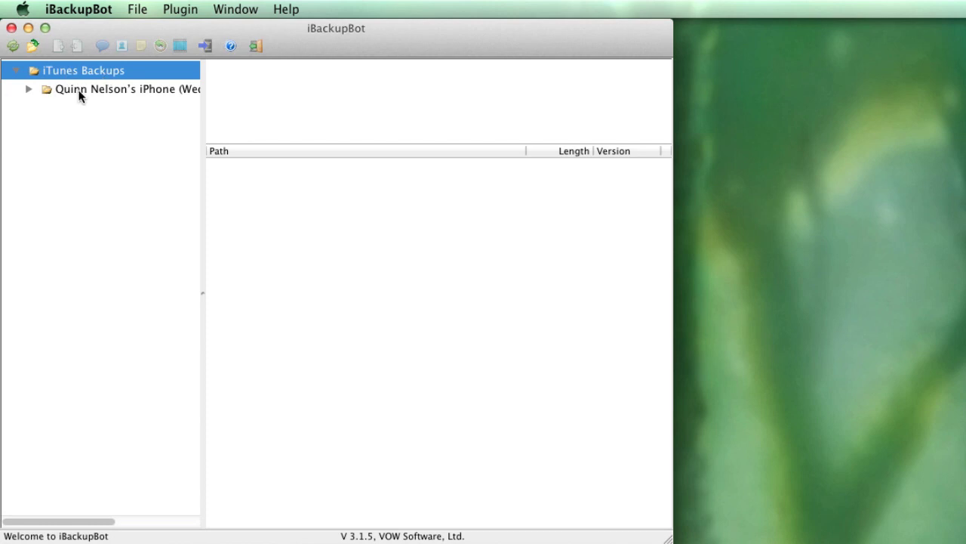
left_click(80, 90)
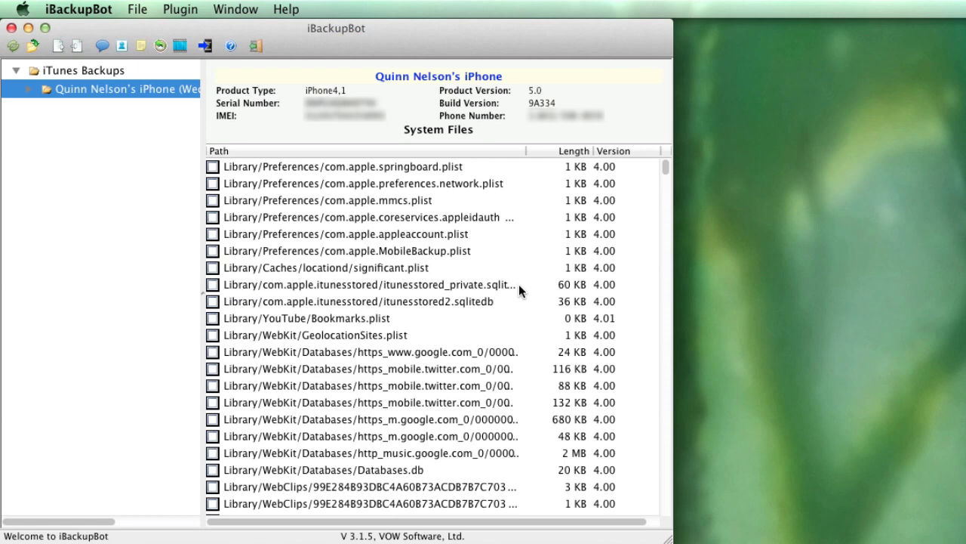
left_click(490, 151)
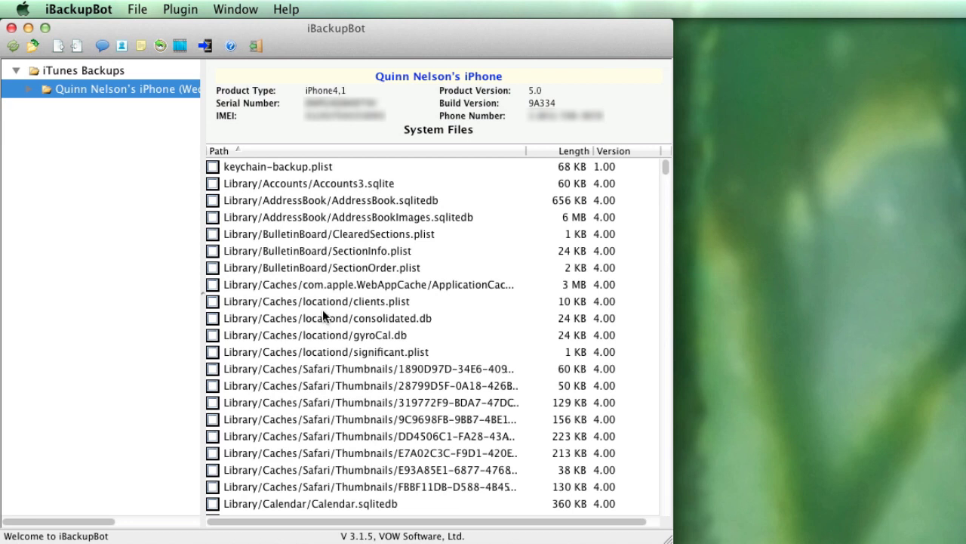
- Open Library/Preferences/com.apple.mobileslideshow.plist from the system files, dismissing the registration request
scroll(323, 310, "down", 15)
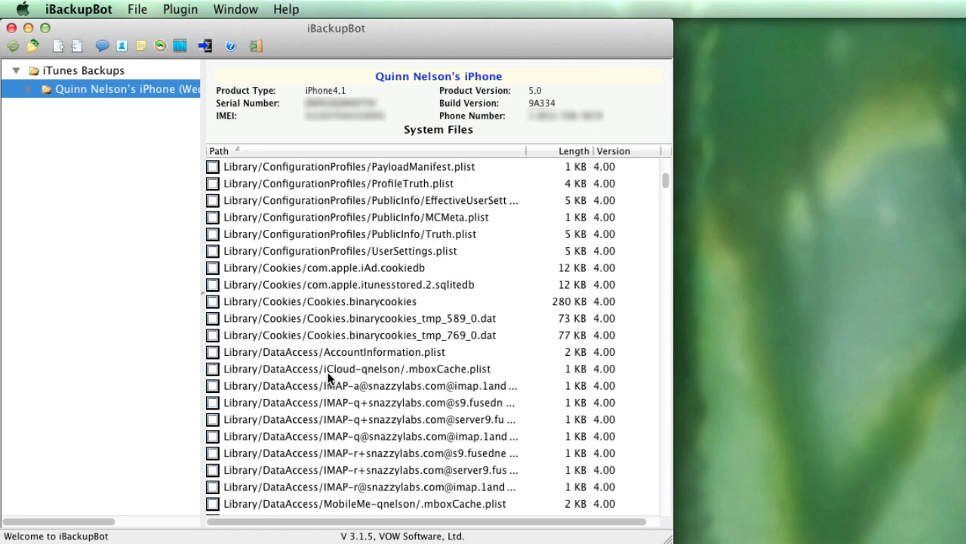
scroll(344, 342, "down", 6)
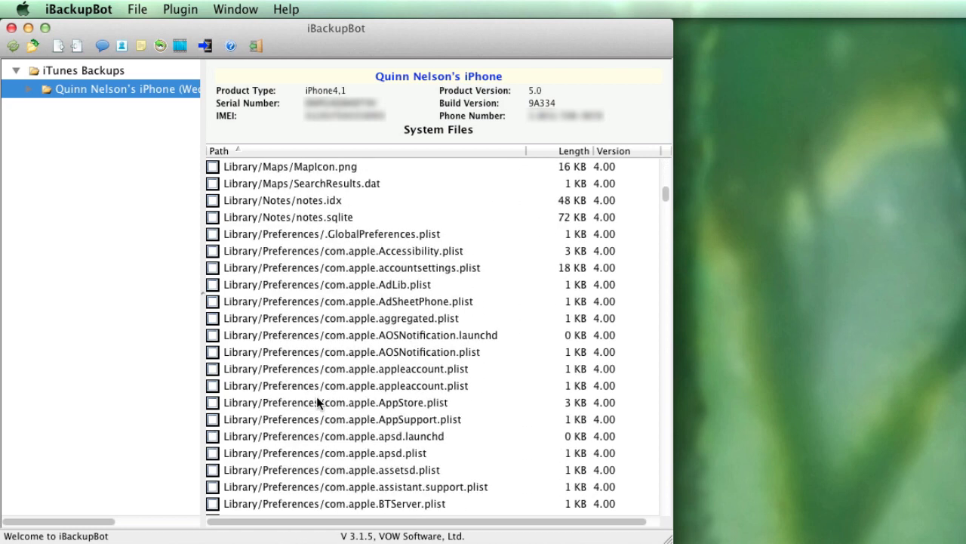
scroll(317, 400, "down", 4)
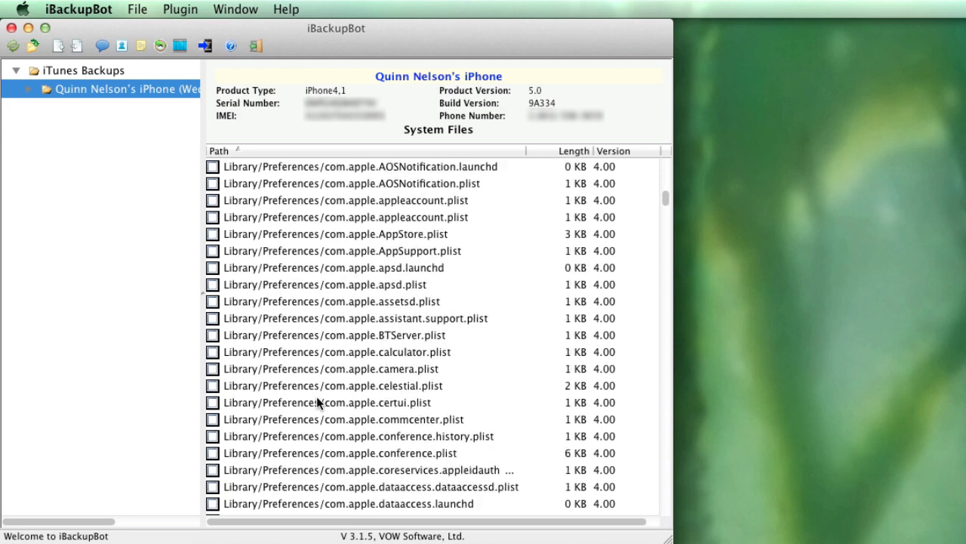
scroll(318, 402, "down", 7)
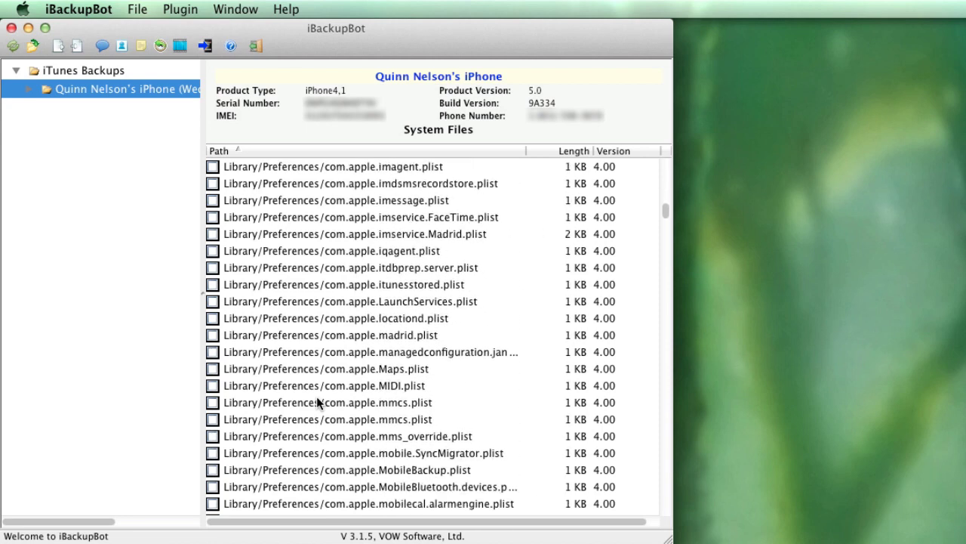
scroll(318, 403, "down", 3)
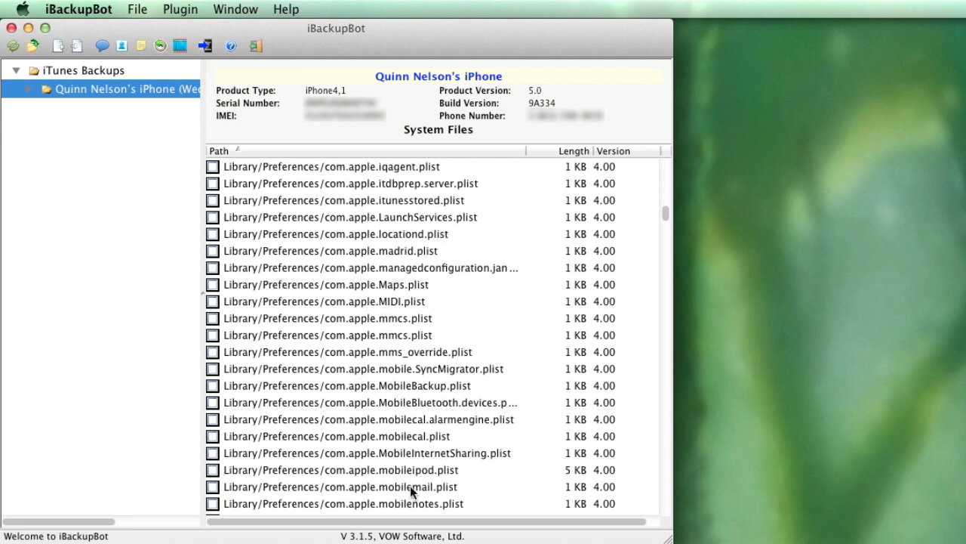
scroll(412, 491, "down", 5)
left_click(417, 436)
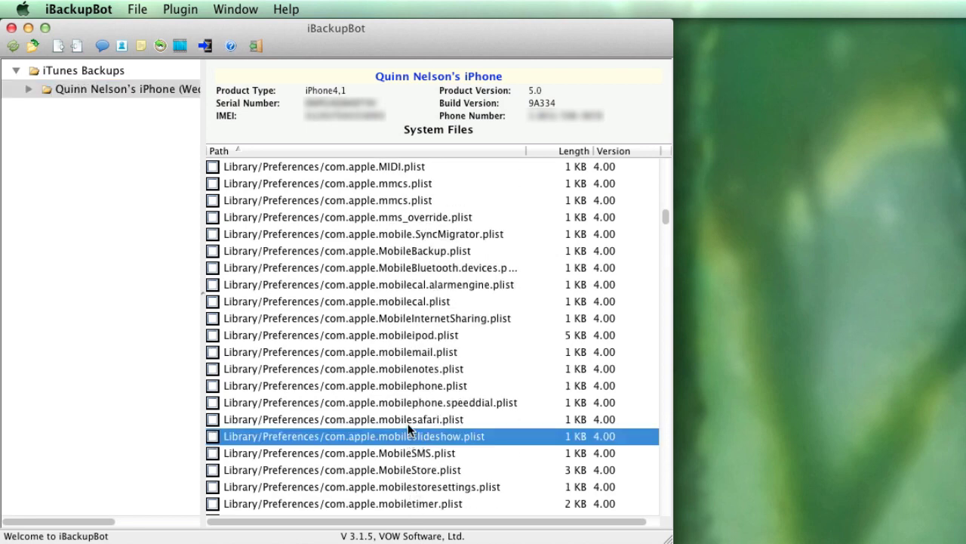
double_click(416, 440)
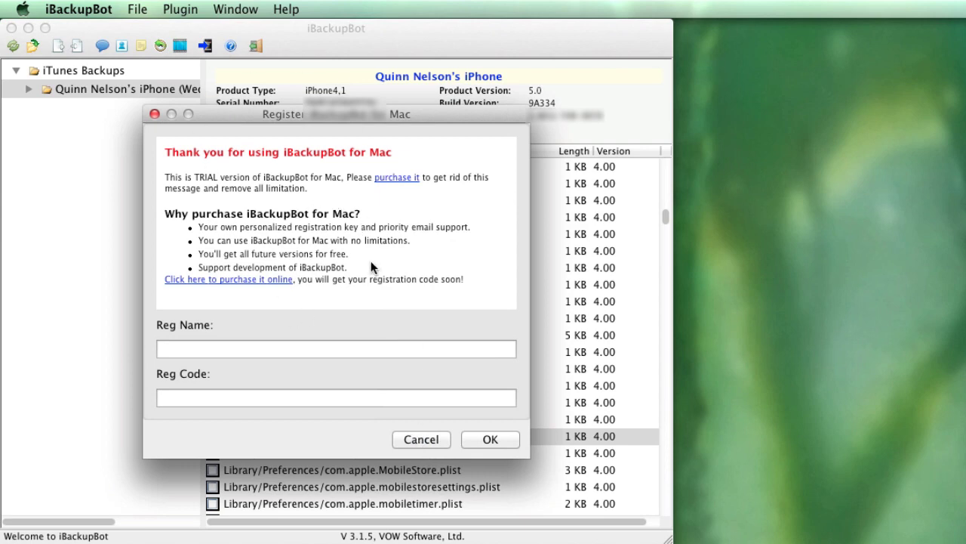
left_click(411, 440)
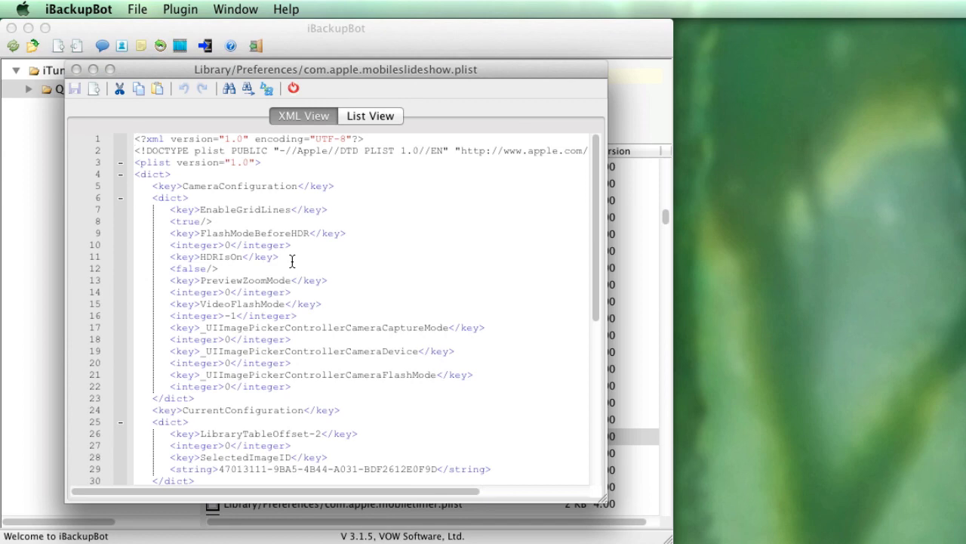
- Examine the EnableFirebreak key and its string value below DiskSpaceWasLow in the plist, and close the file
scroll(291, 313, "down", 8)
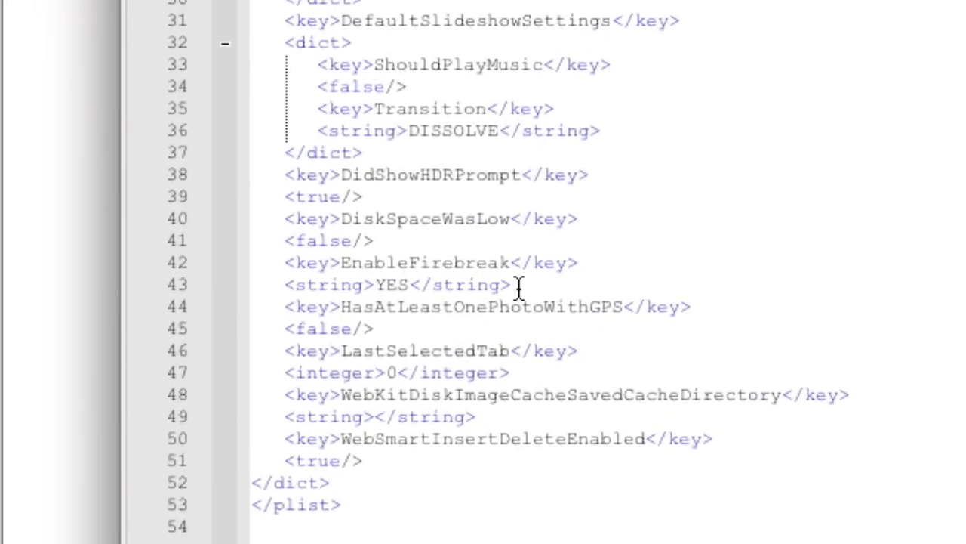
left_click_drag(272, 339, 165, 339)
left_click_drag(313, 282, 290, 259)
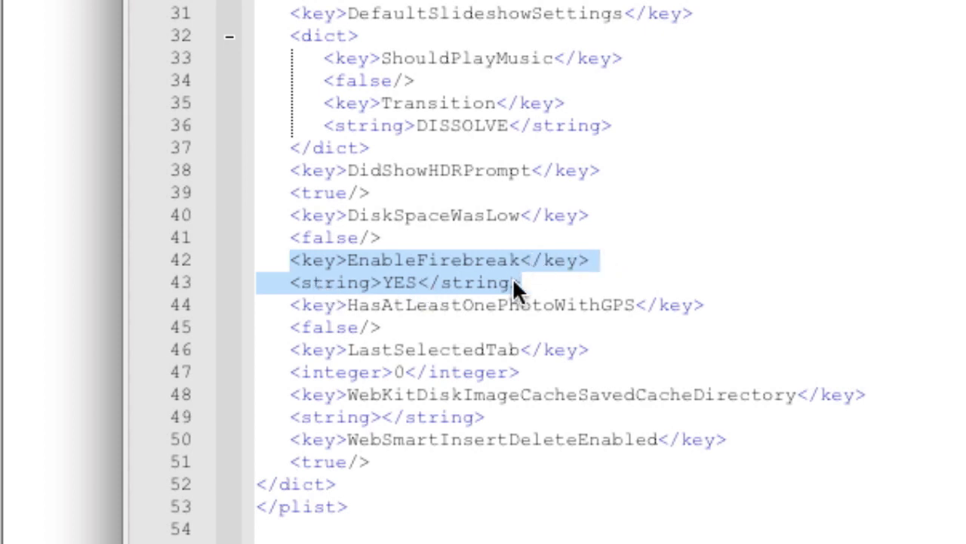
left_click(547, 282)
left_click_drag(547, 283, 246, 257)
left_click(549, 283)
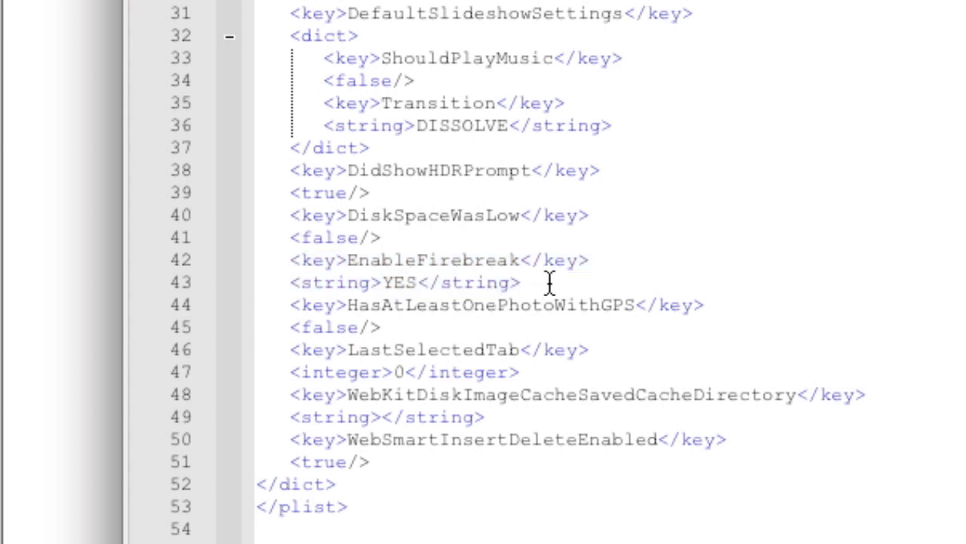
left_click_drag(548, 283, 295, 255)
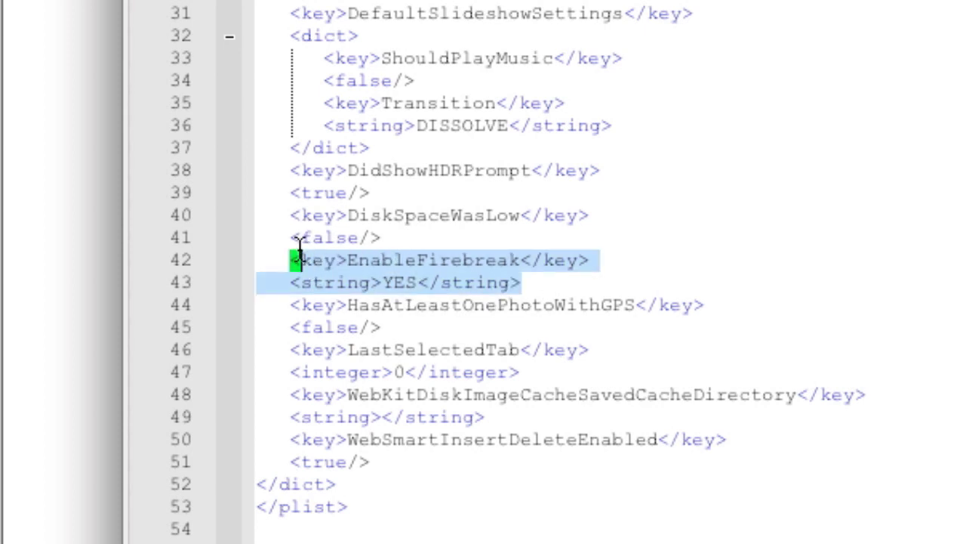
left_click(554, 277)
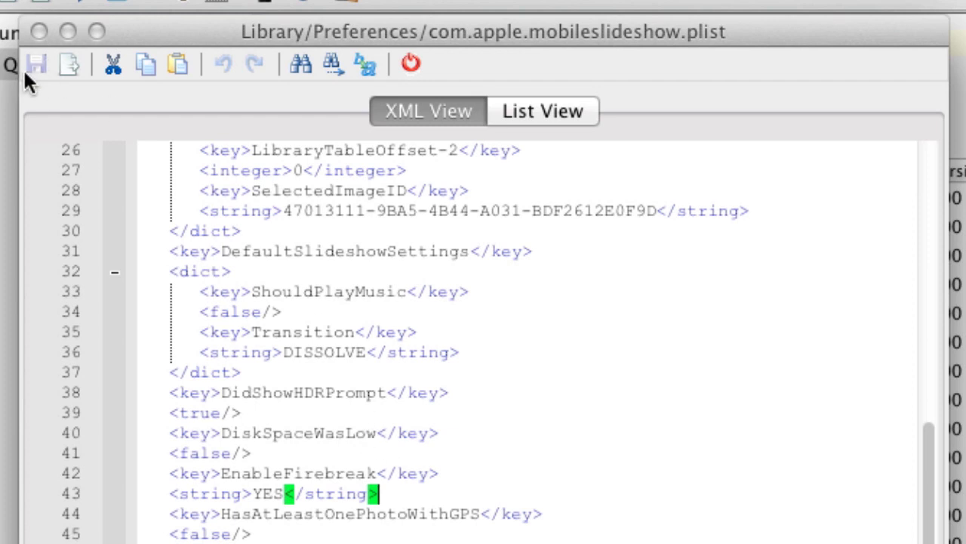
left_click(409, 62)
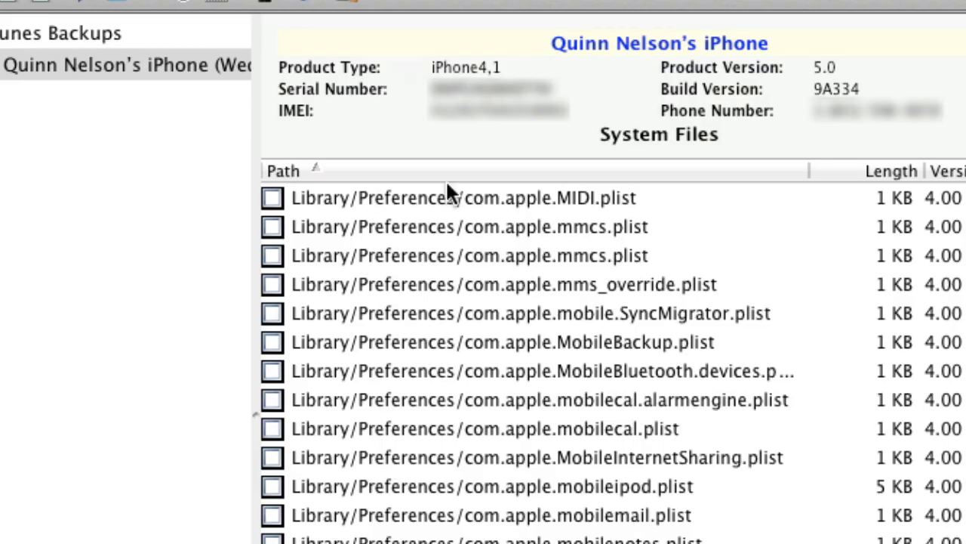